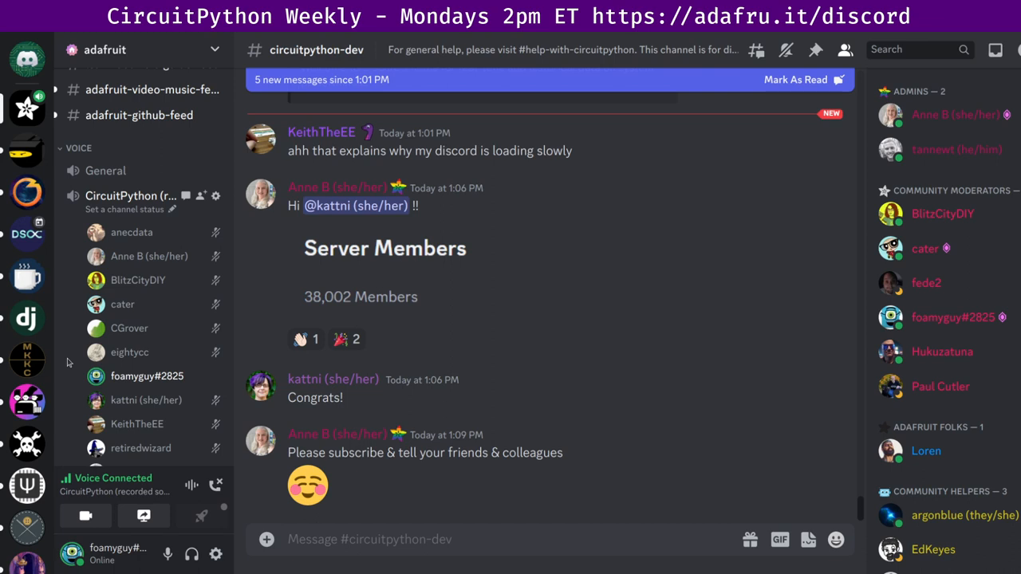
scroll(144, 335, down, 1)
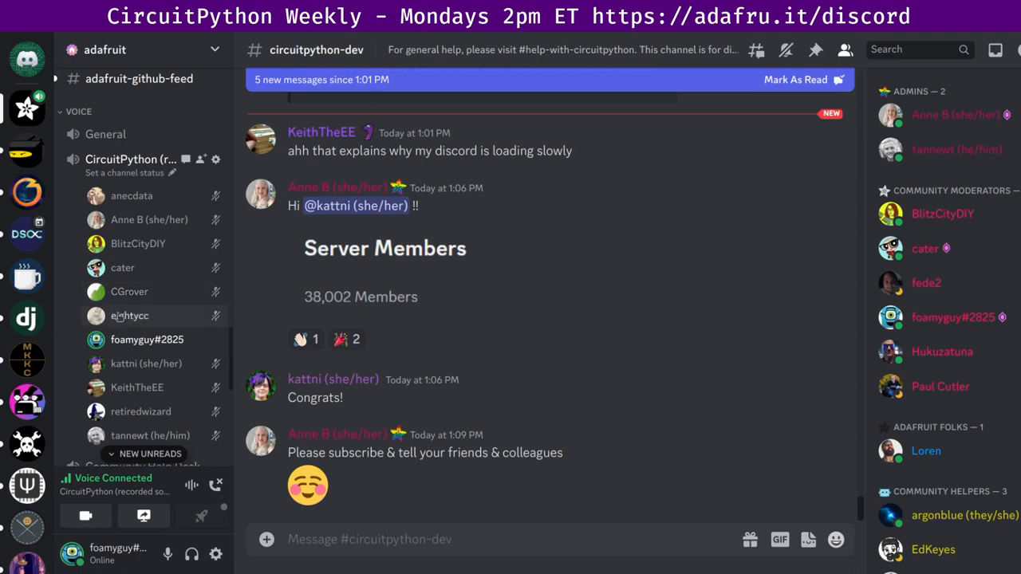
scroll(104, 293, down, 1)
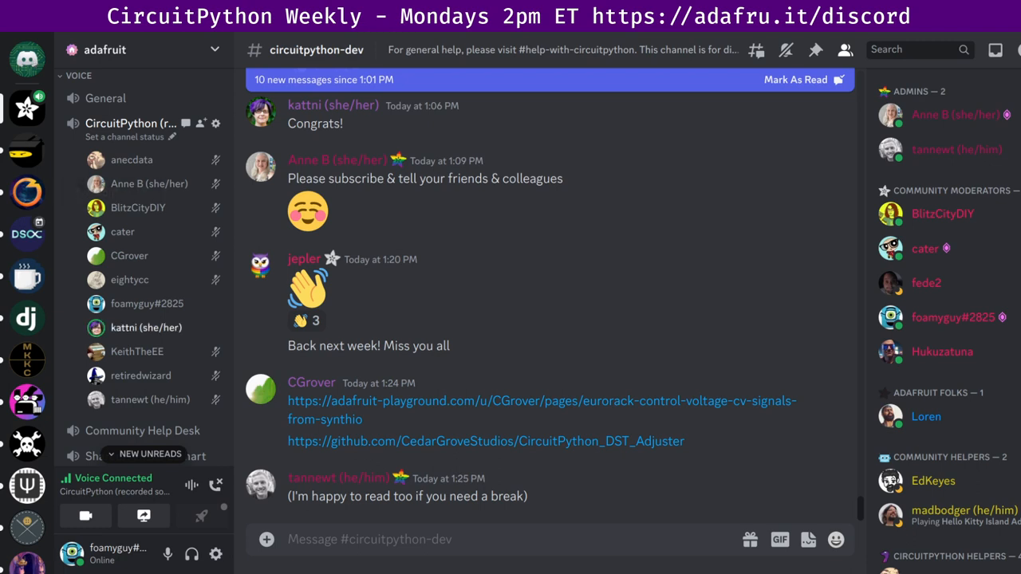
key(Escape)
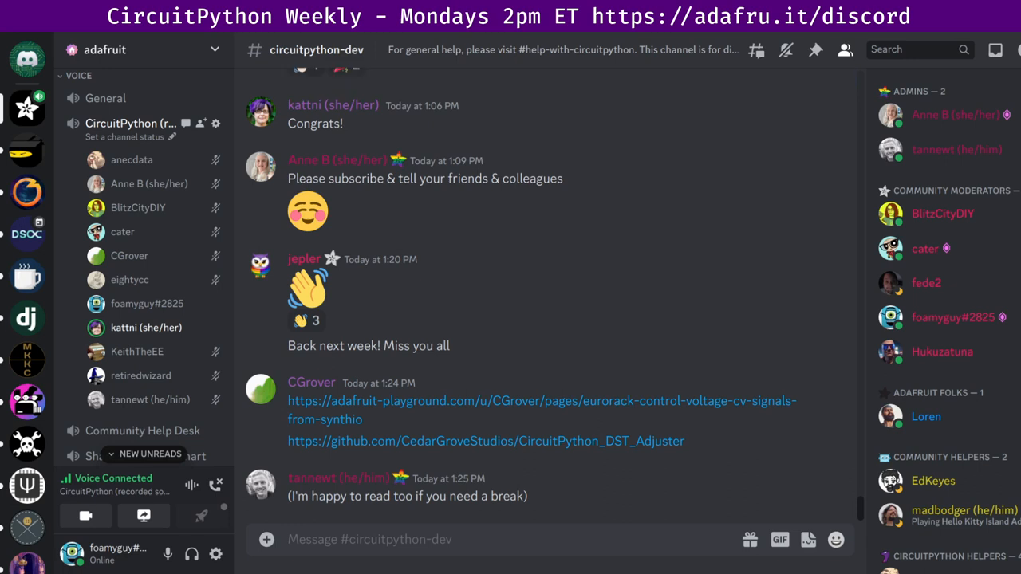